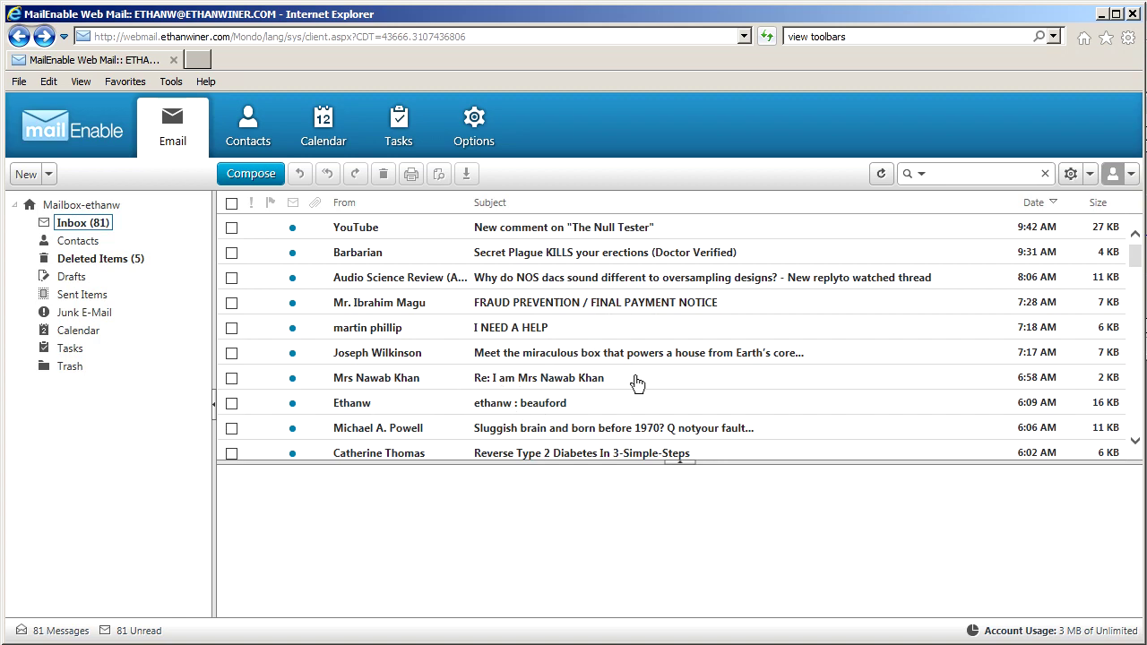
# Look through the senders and subjects of the unread messages in the webmail inbox.
pyautogui.scroll(-1, 638, 375)
pyautogui.scroll(-1, 641, 369)
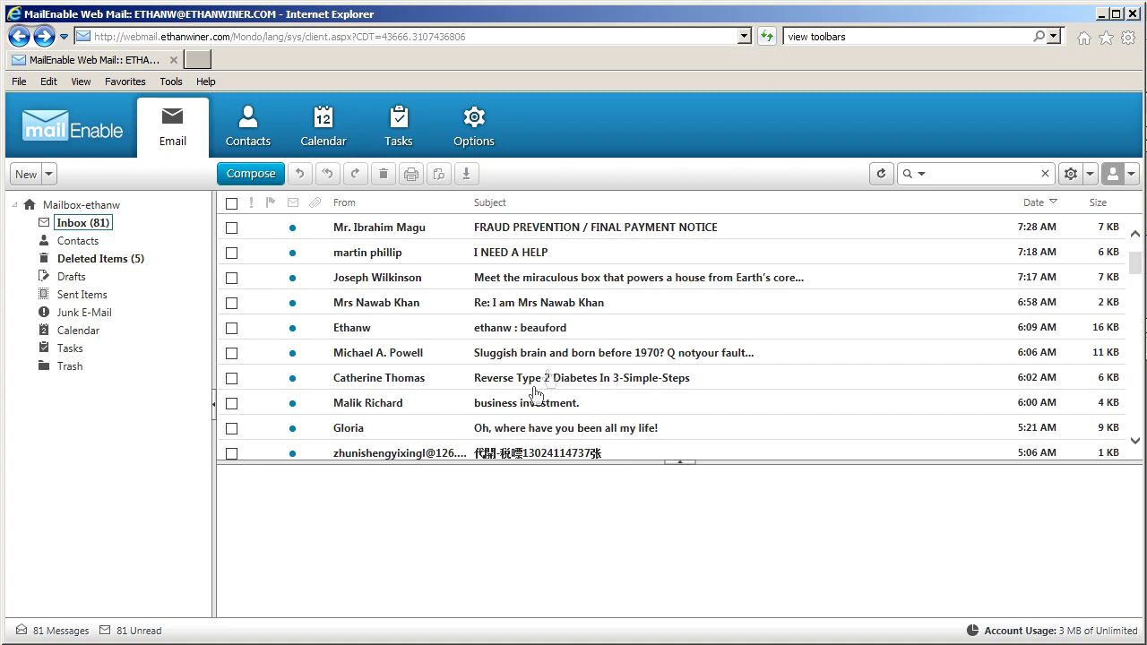
pyautogui.scroll(-6, 636, 358)
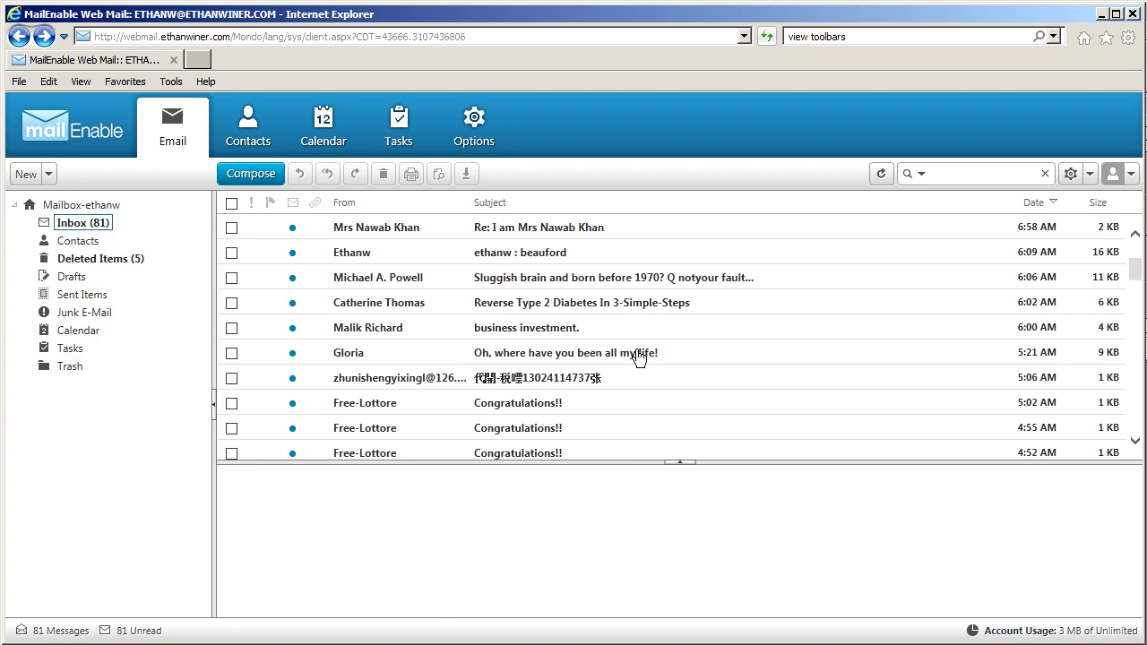
pyautogui.scroll(-7, 580, 378)
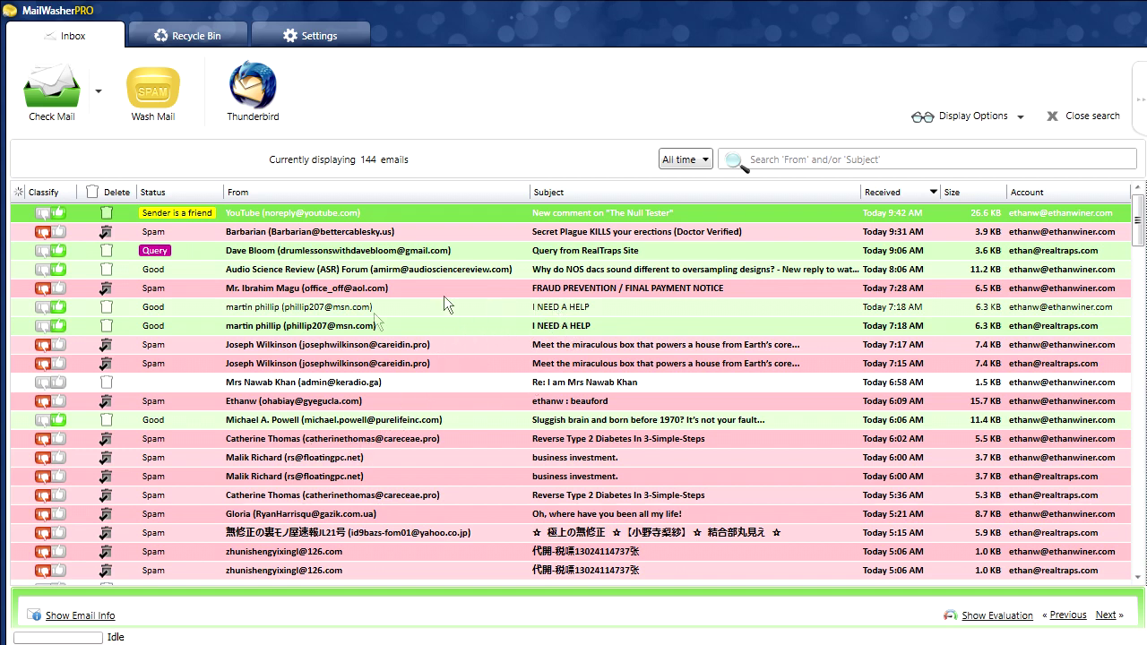
# Classify both "I NEED A HELP" messages received at 7:18 AM as spam.
pyautogui.click(322, 306)
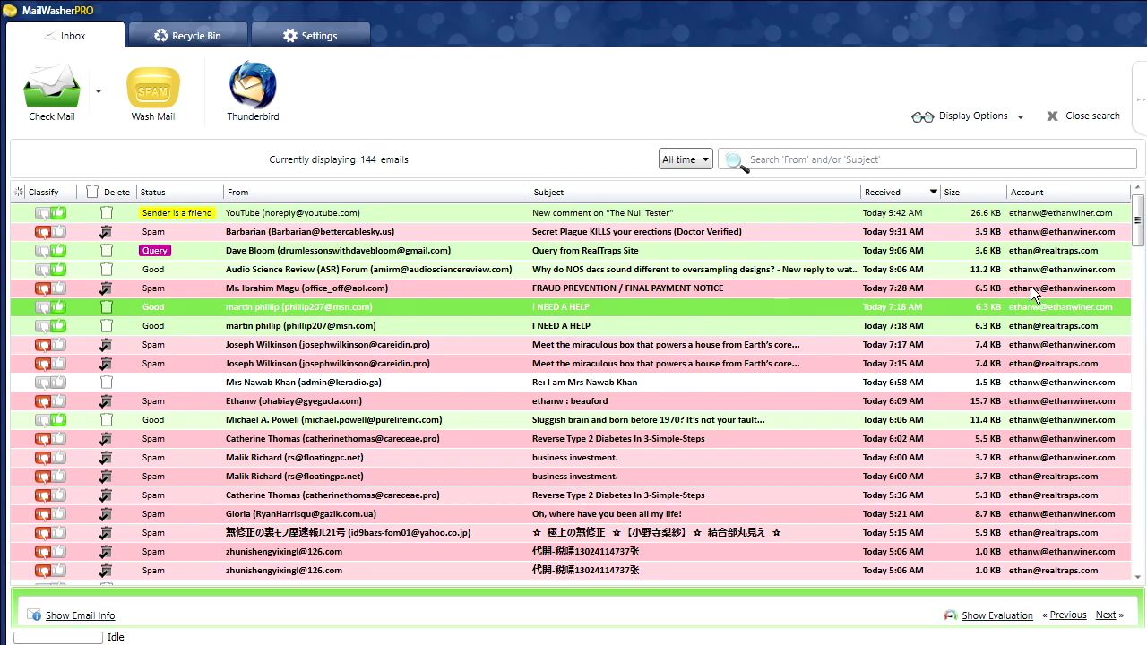
pyautogui.press('Up')
pyautogui.press('Up')
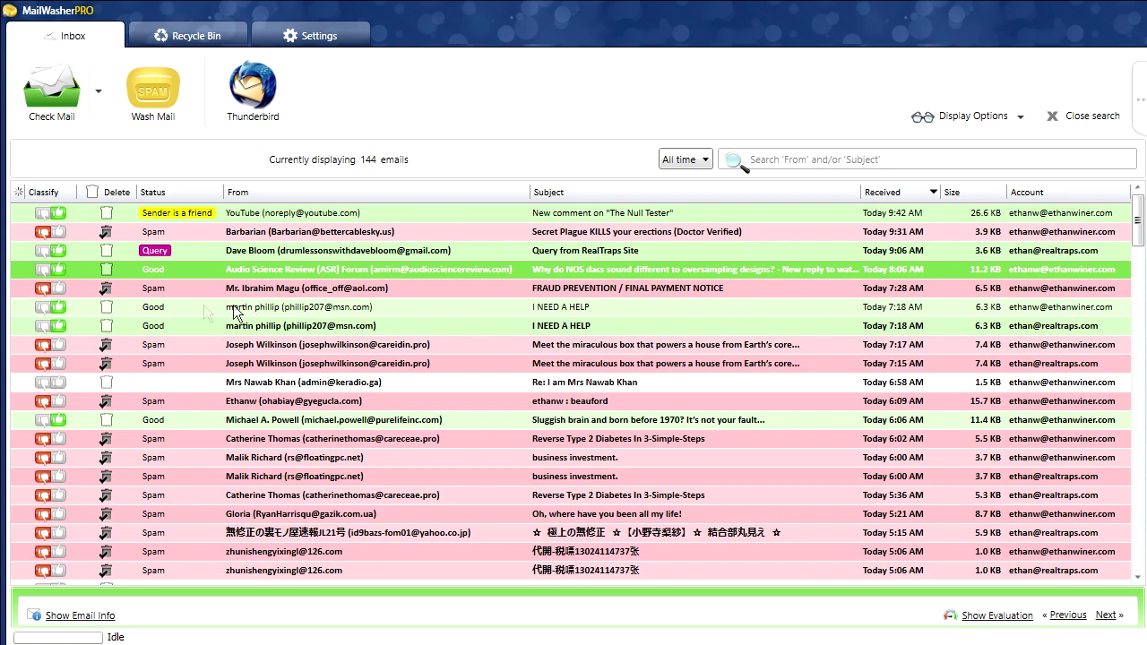
pyautogui.click(42, 307)
pyautogui.click(41, 323)
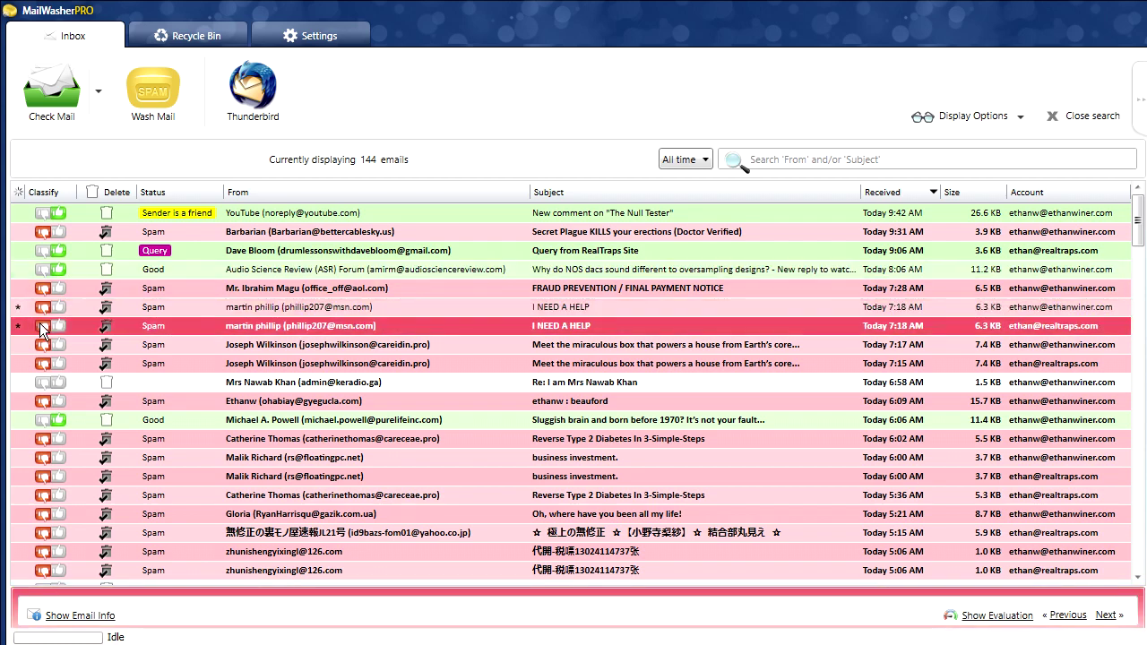
# Classify the four Free-Lottore "Congratulations!!" messages as spam.
pyautogui.scroll(-2, 341, 285)
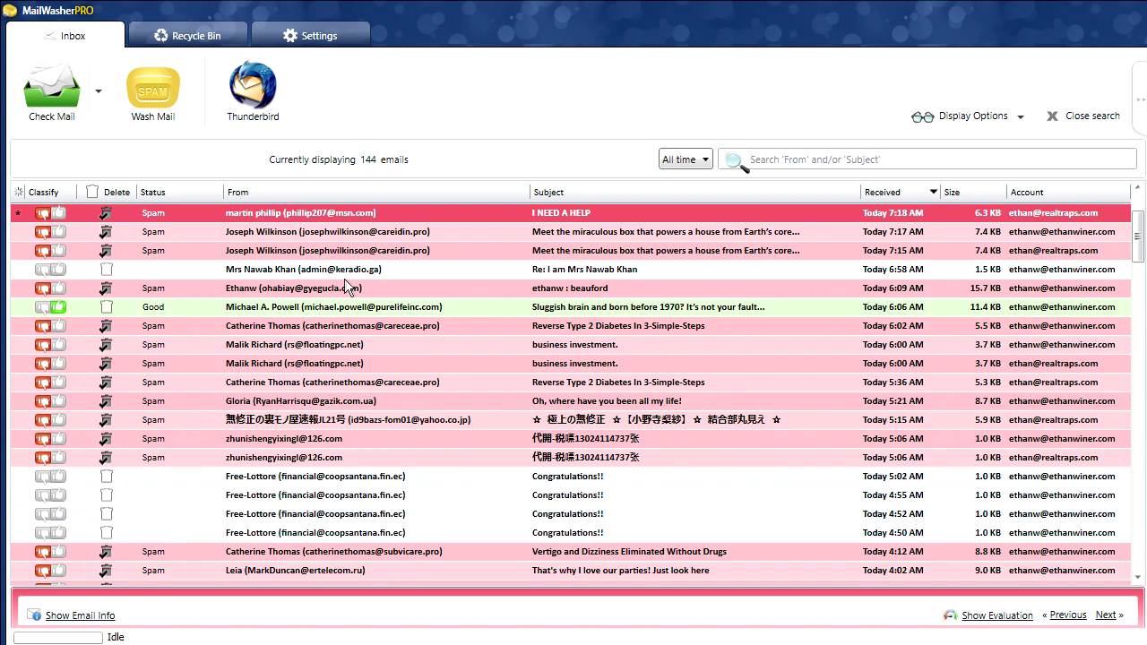
pyautogui.scroll(-2, 348, 285)
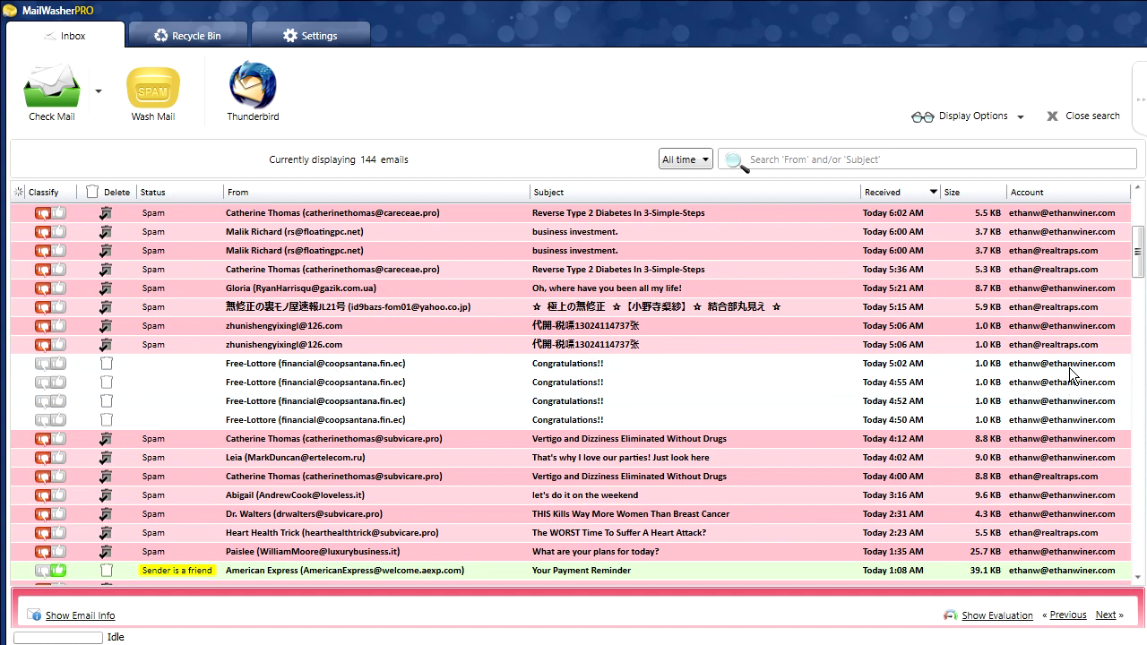
pyautogui.click(45, 362)
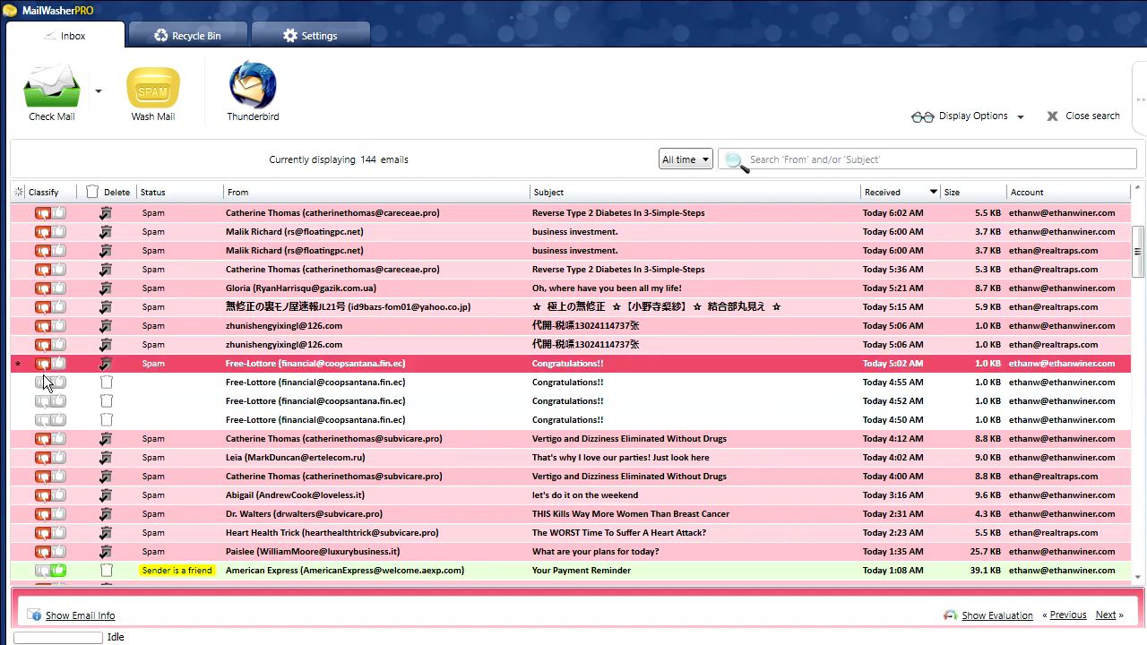
pyautogui.click(42, 379)
pyautogui.click(41, 399)
pyautogui.click(42, 418)
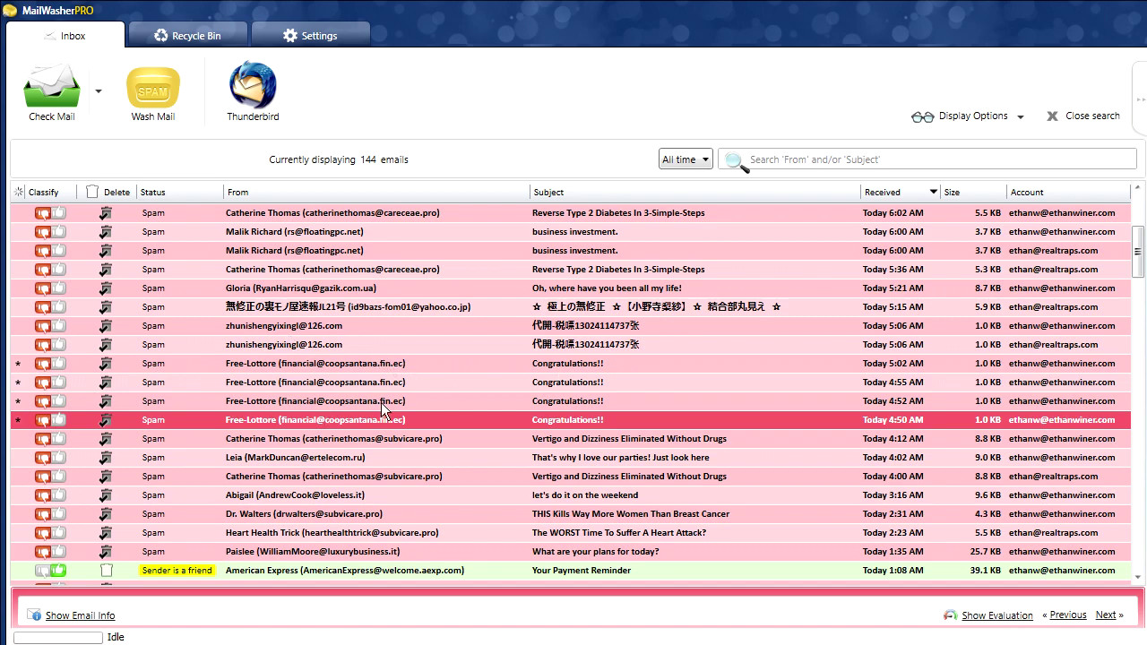
# Enlarge the message preview to read the "Why do NOS dacs sound different to oversampling designs?" email, and collapse the preview again.
pyautogui.scroll(-2, 437, 394)
pyautogui.scroll(-4, 346, 409)
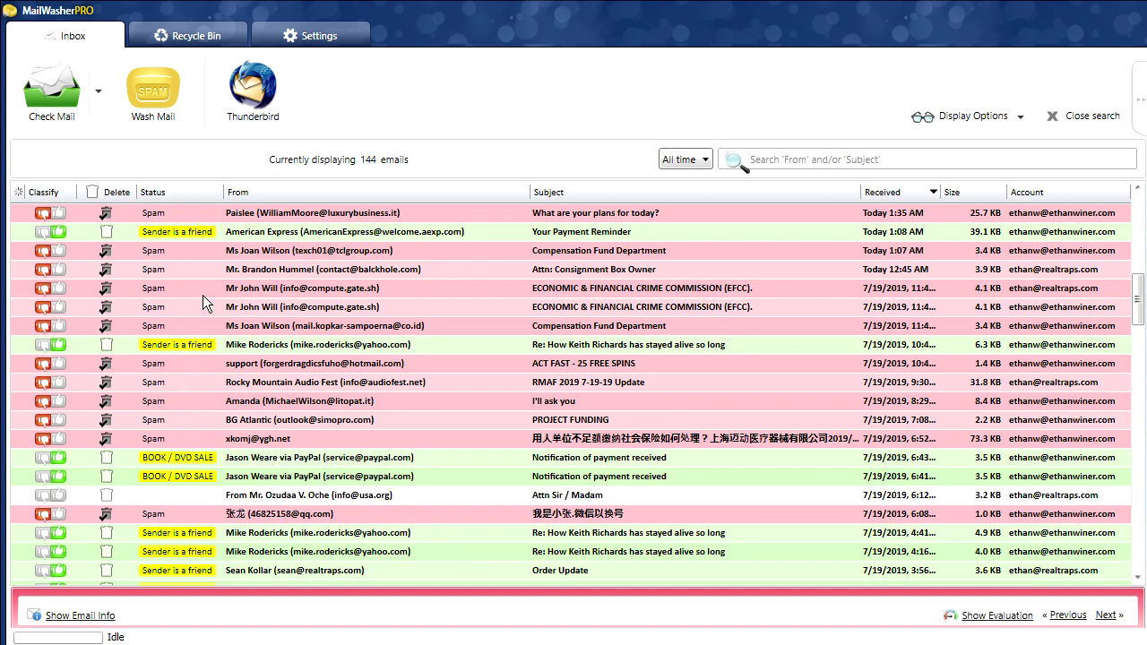
pyautogui.scroll(12, 203, 297)
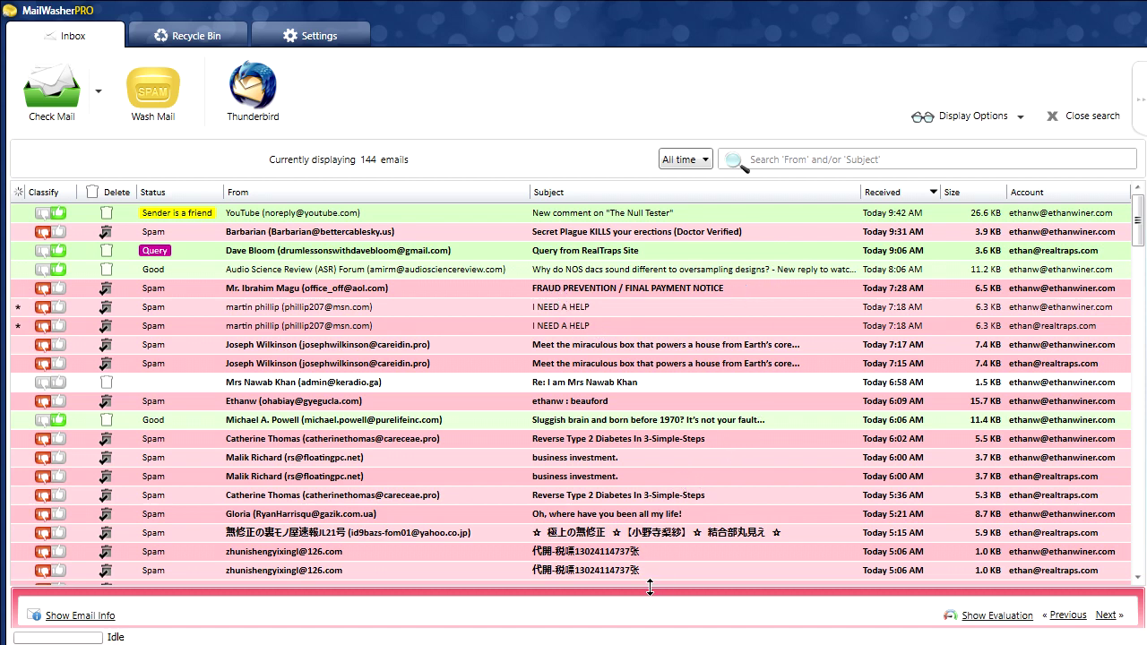
pyautogui.moveTo(649, 587); pyautogui.dragTo(661, 279)
pyautogui.moveTo(662, 277); pyautogui.dragTo(662, 279)
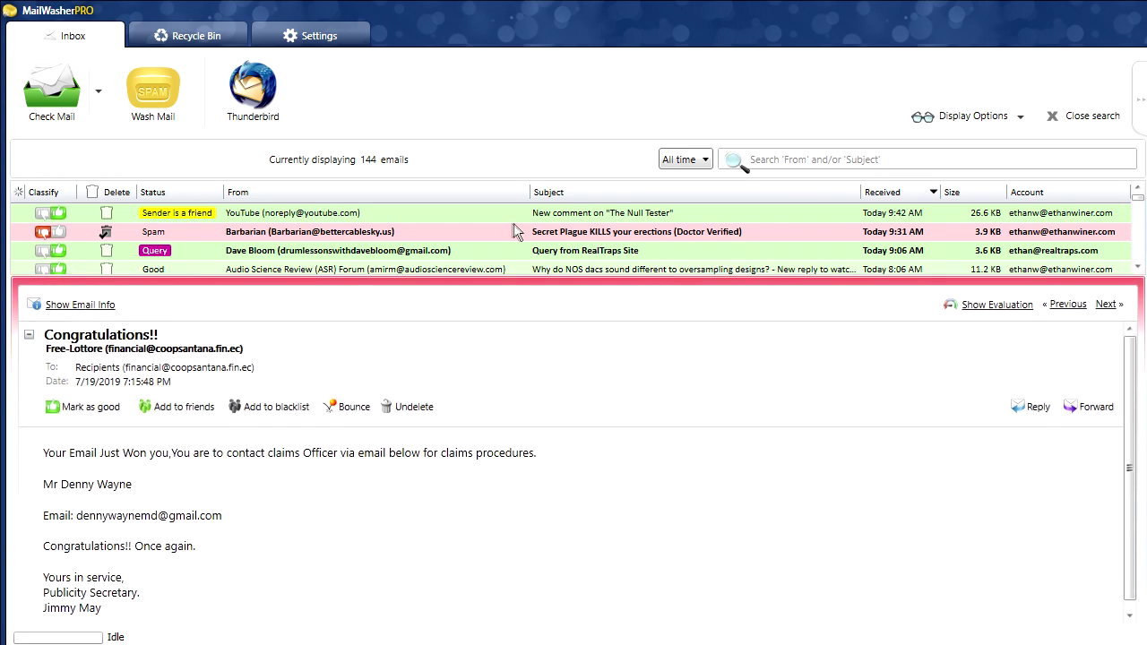
pyautogui.click(303, 269)
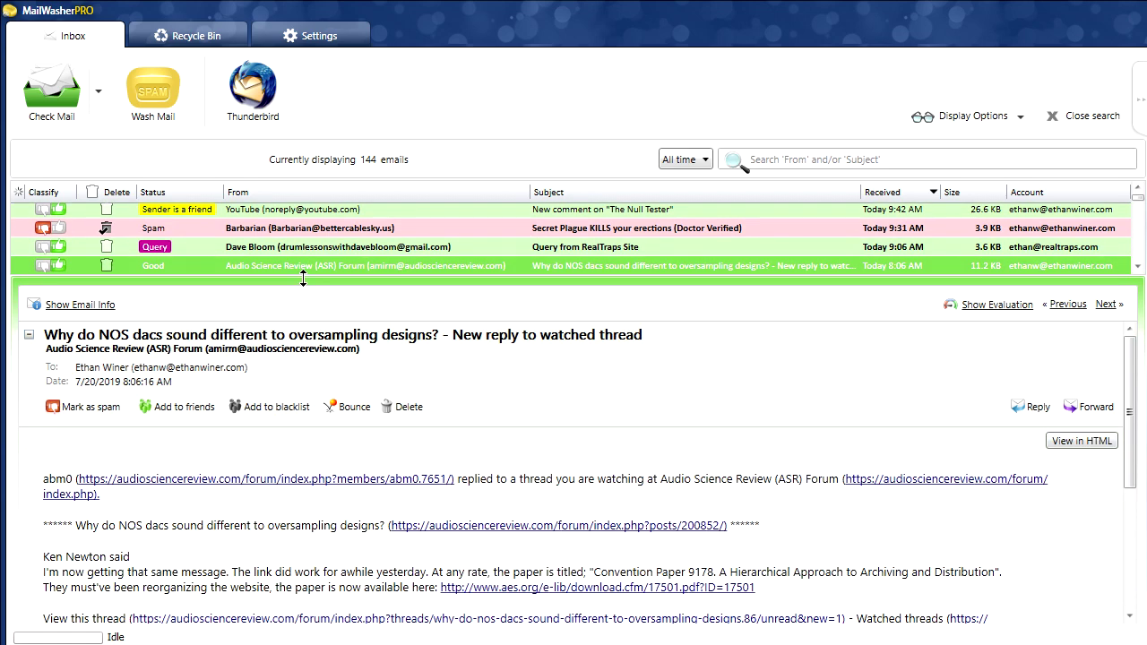
pyautogui.moveTo(303, 279); pyautogui.dragTo(288, 615)
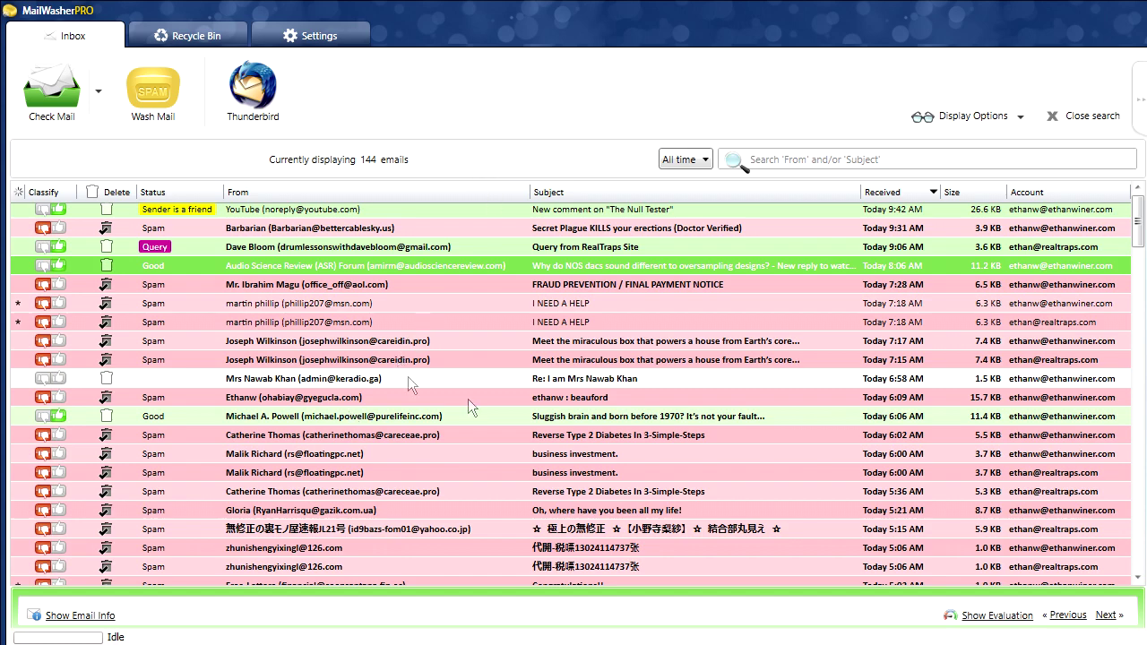
pyautogui.moveTo(403, 590); pyautogui.dragTo(391, 617)
pyautogui.scroll(1, 207, 220)
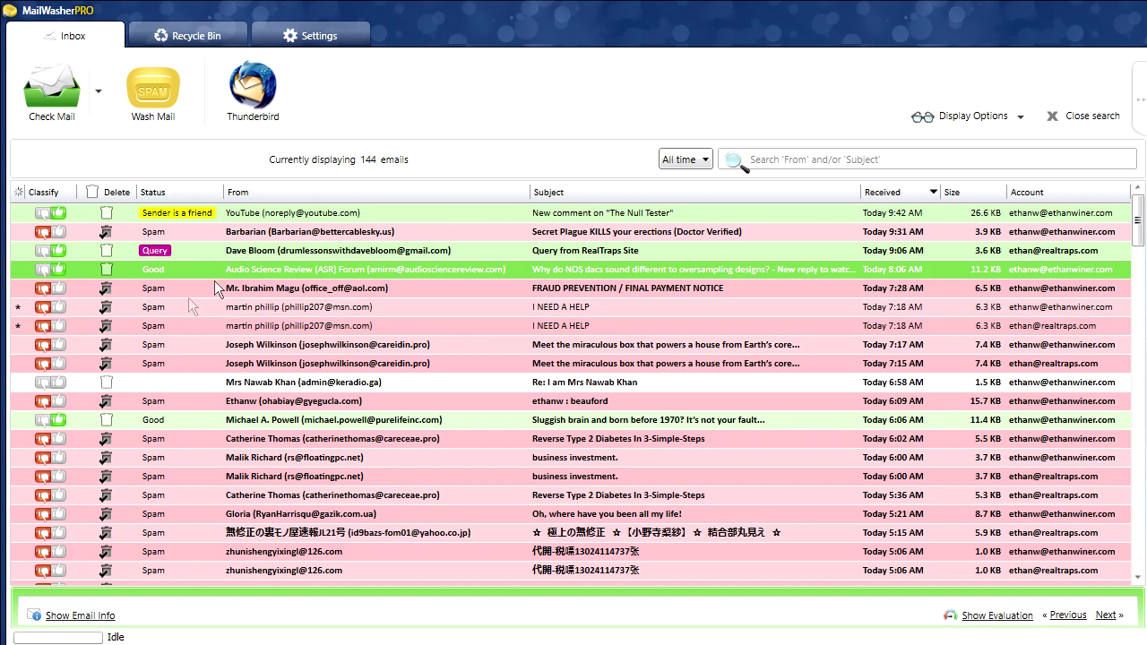
# Classify the unclassified 6:58 AM message, the "Sluggish brain and born before 1970?" message and the "Attn Sir / Madam" message as spam.
pyautogui.click(43, 381)
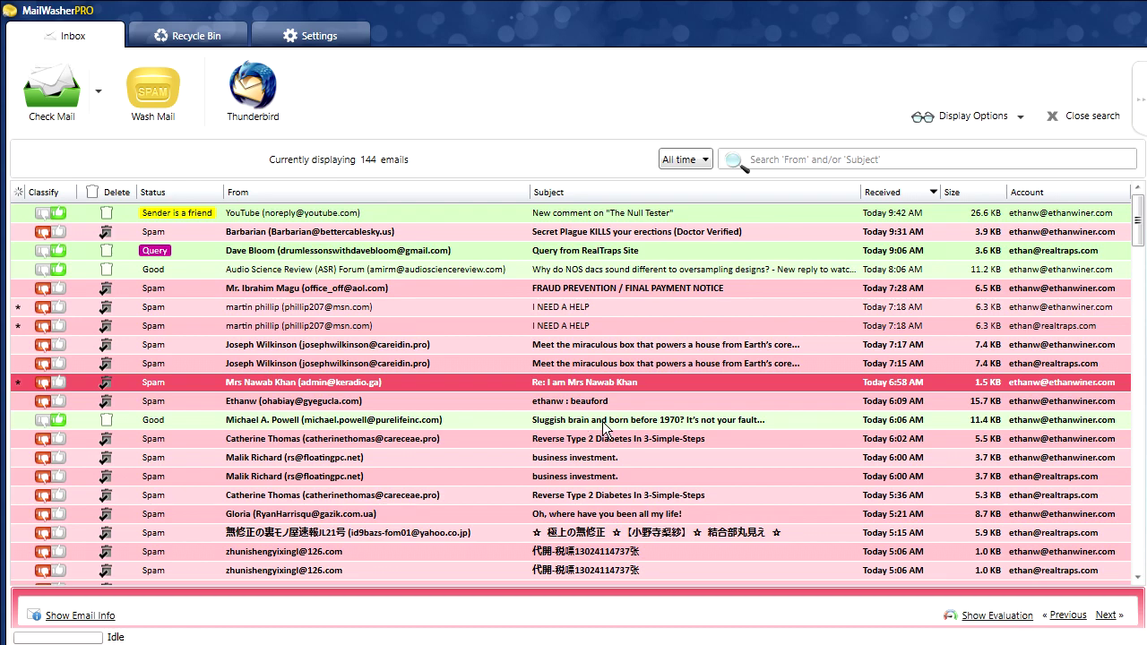
pyautogui.click(41, 422)
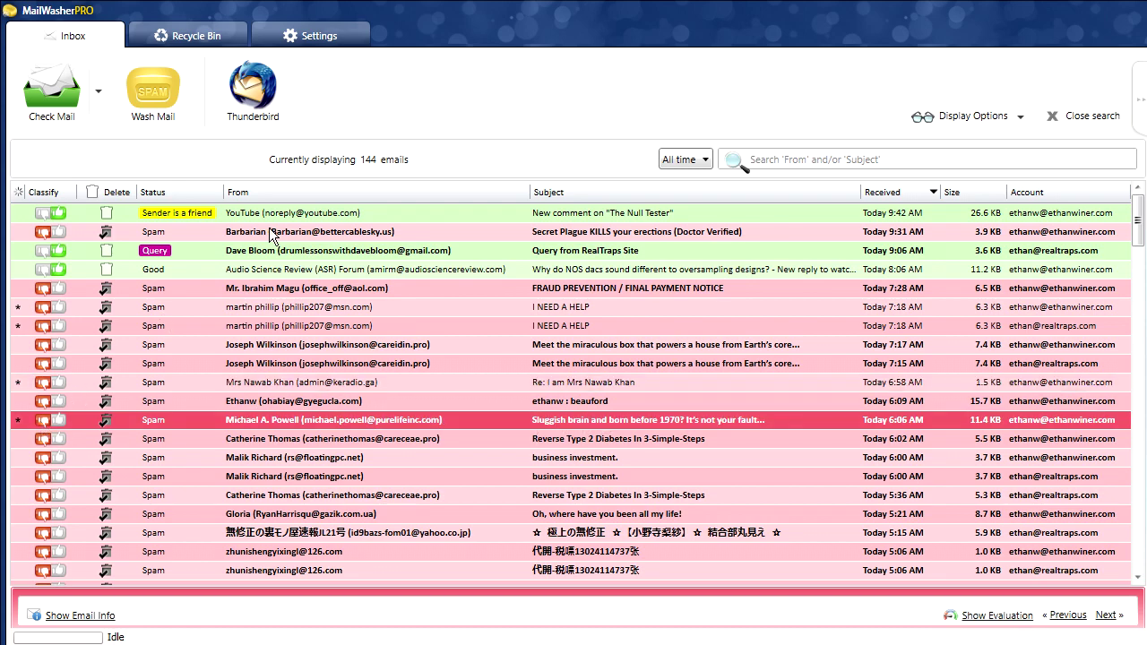
pyautogui.scroll(-2, 275, 224)
pyautogui.scroll(-7, 278, 256)
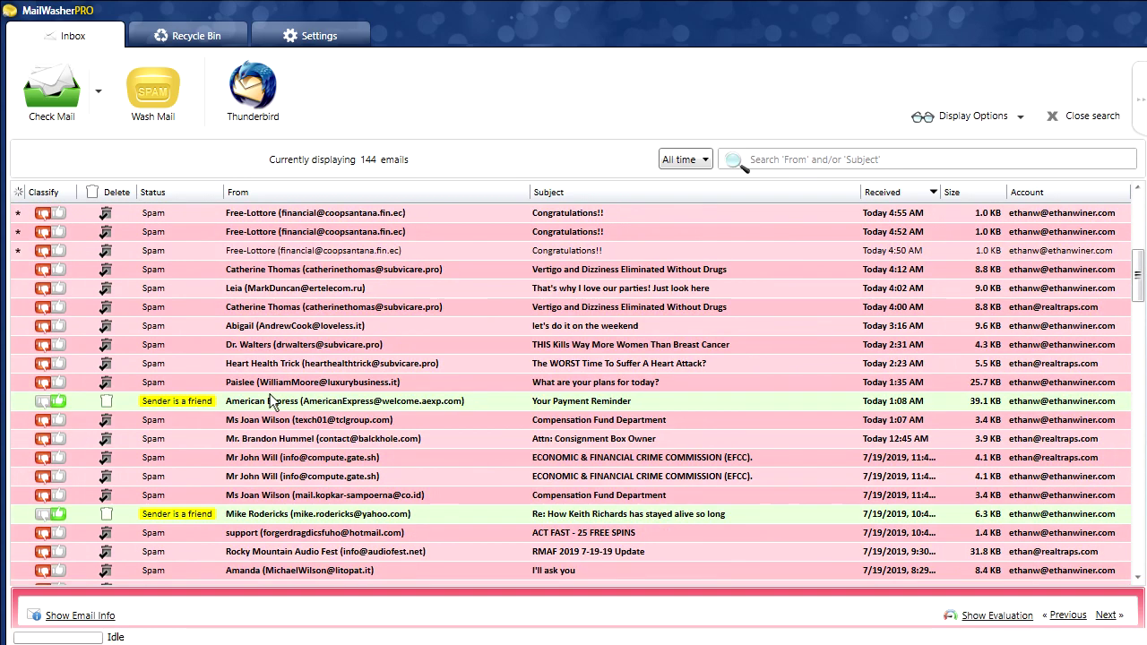
pyautogui.scroll(-3, 269, 412)
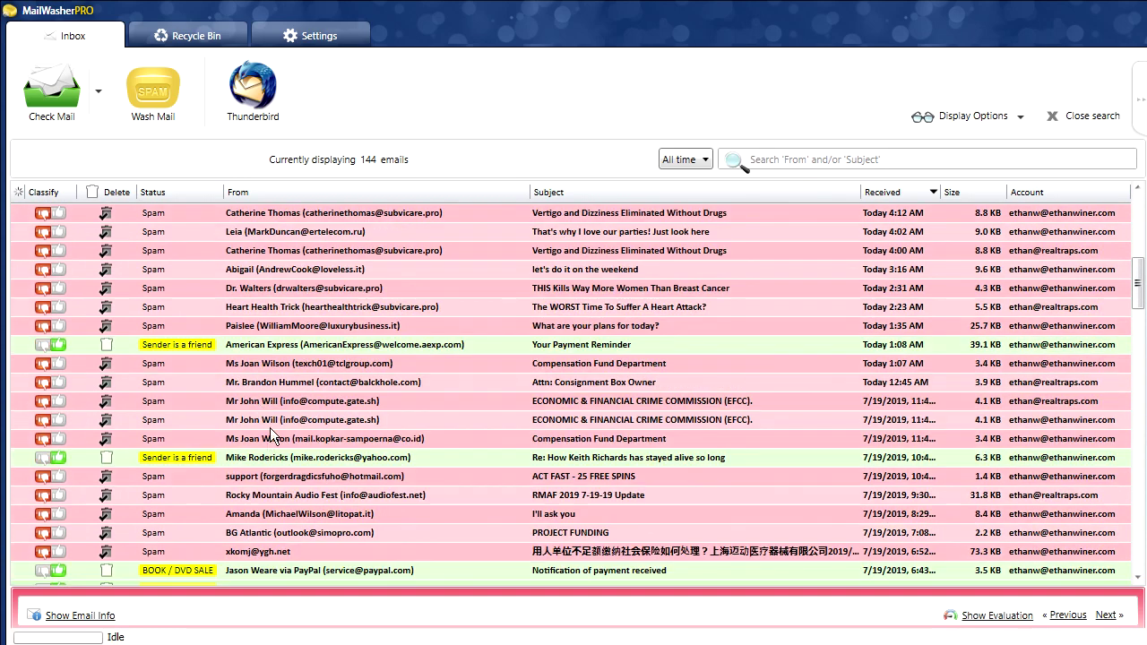
pyautogui.scroll(-2, 269, 439)
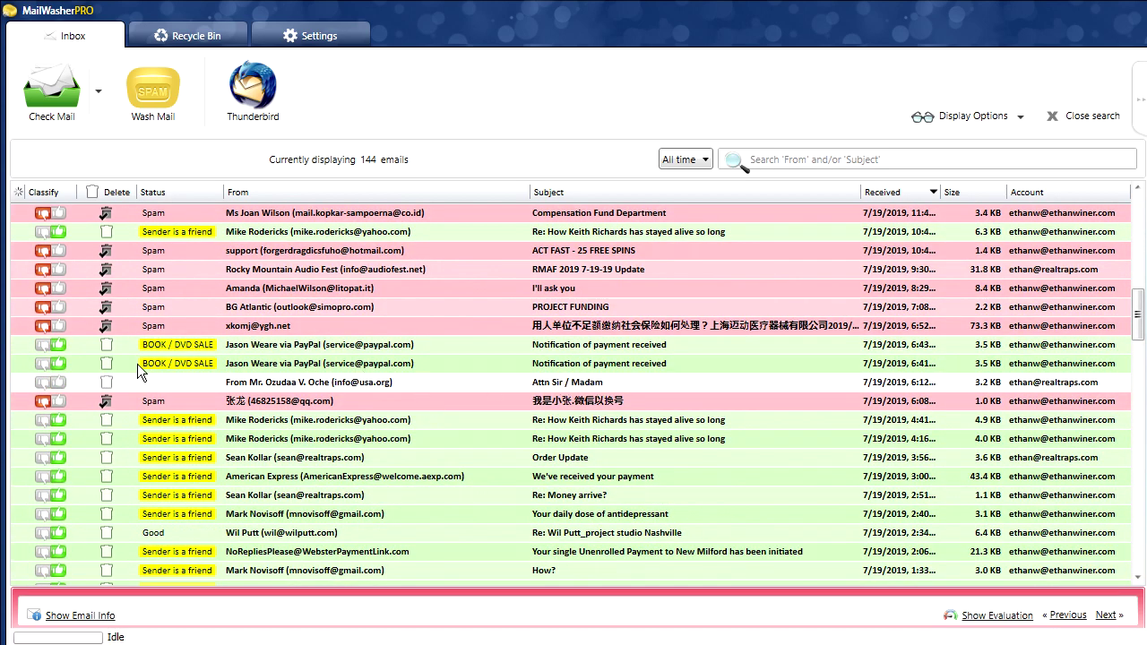
pyautogui.click(42, 384)
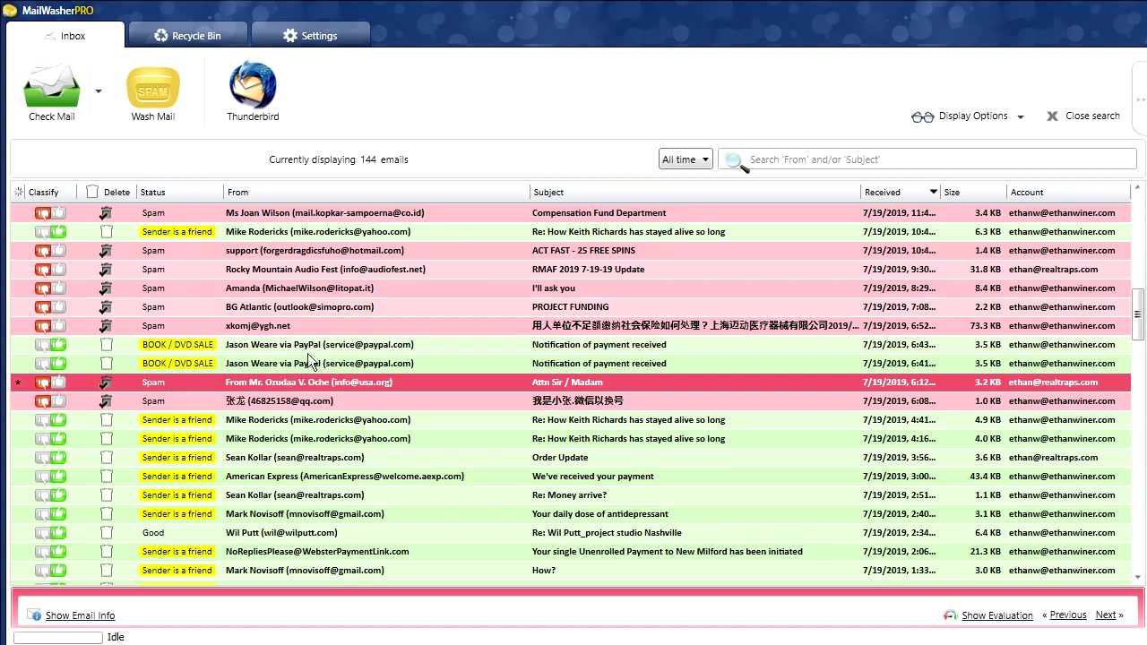
# Wash the mail to delete all messages flagged as spam from the server.
pyautogui.scroll(10, 345, 358)
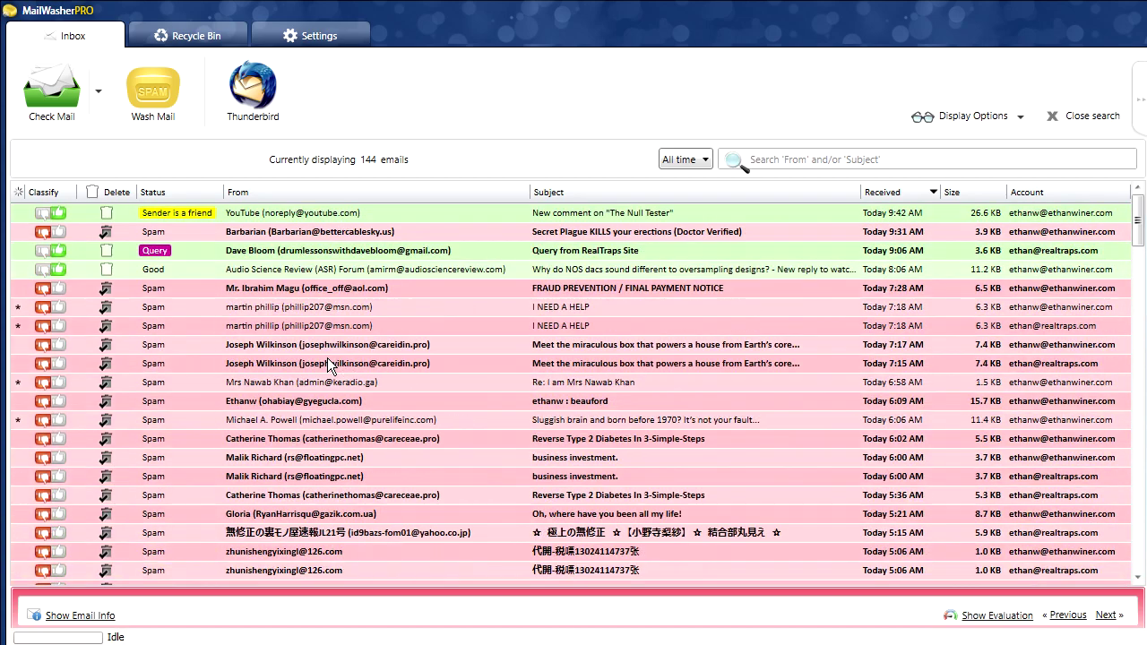
pyautogui.click(154, 89)
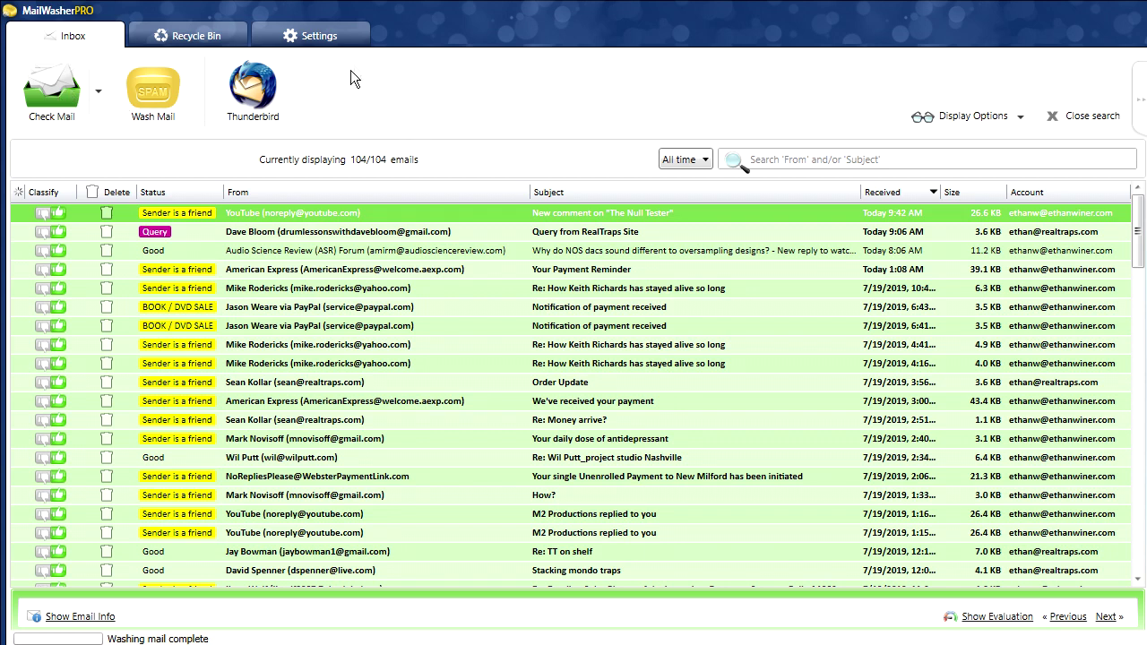
# Look through today's deleted messages in the recycle bin, with the message list enlarged over the preview.
pyautogui.click(200, 34)
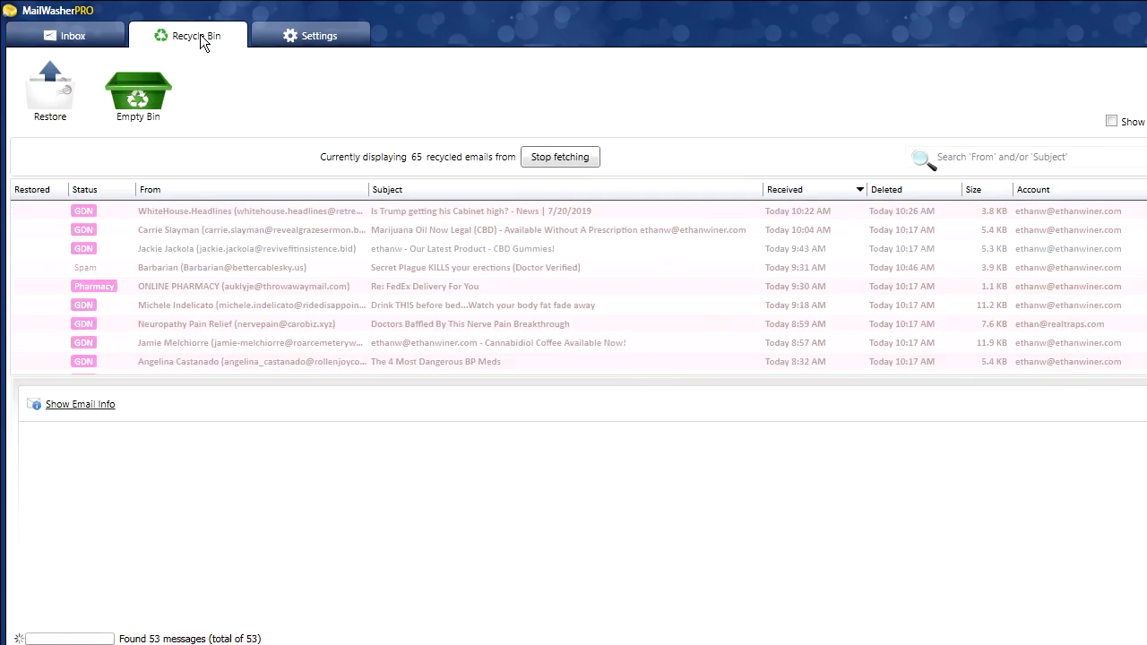
pyautogui.moveTo(484, 379); pyautogui.dragTo(472, 636)
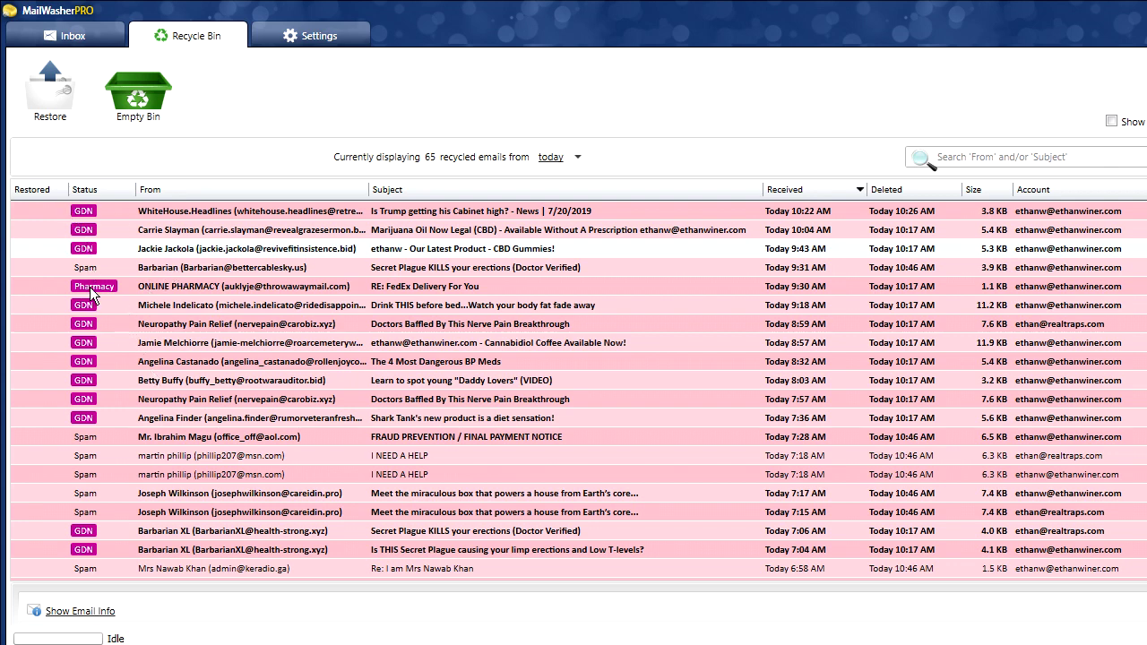
pyautogui.scroll(-7, 111, 445)
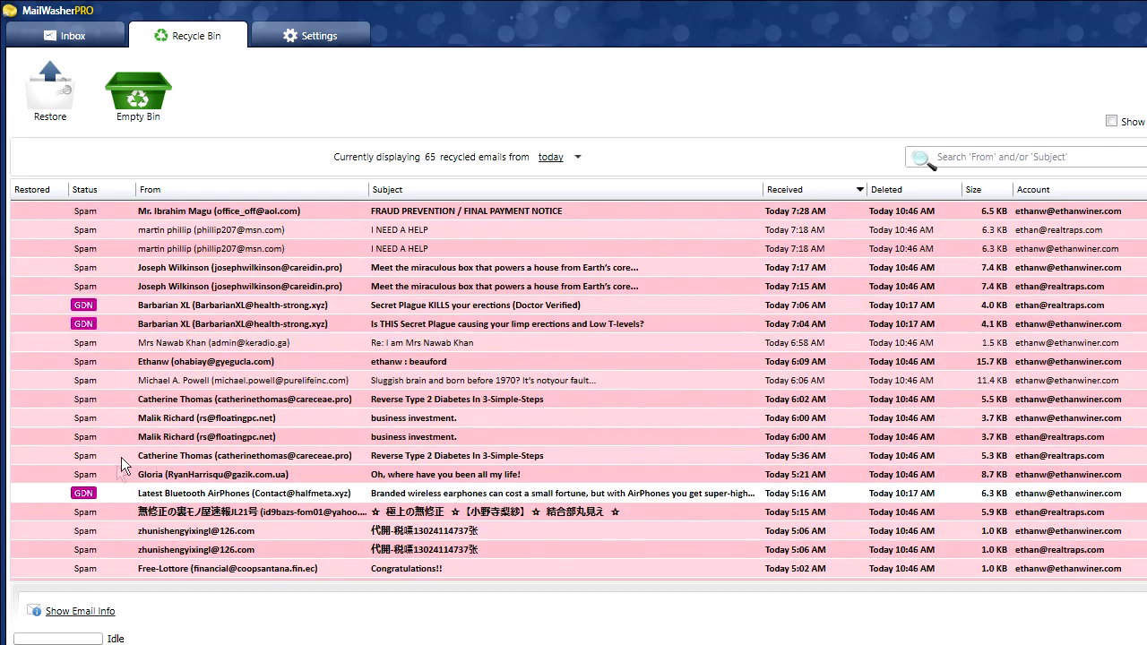
pyautogui.scroll(-12, 124, 459)
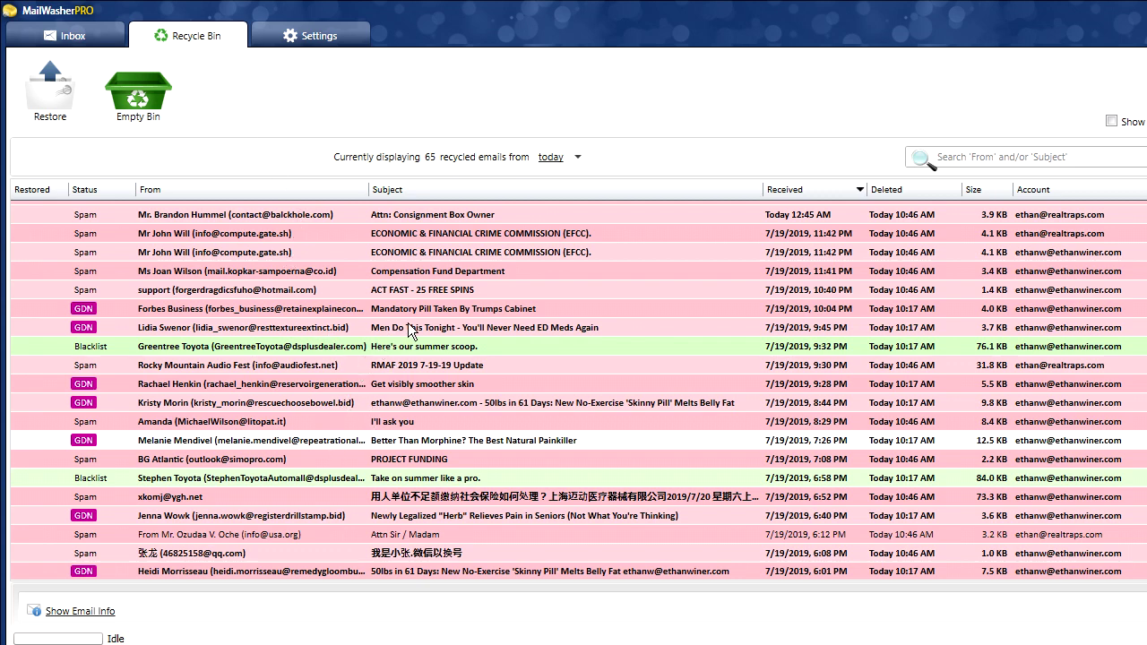
# Search the recycled emails for a surname, and clear the search.
pyautogui.click(914, 157)
pyautogui.write('smith')
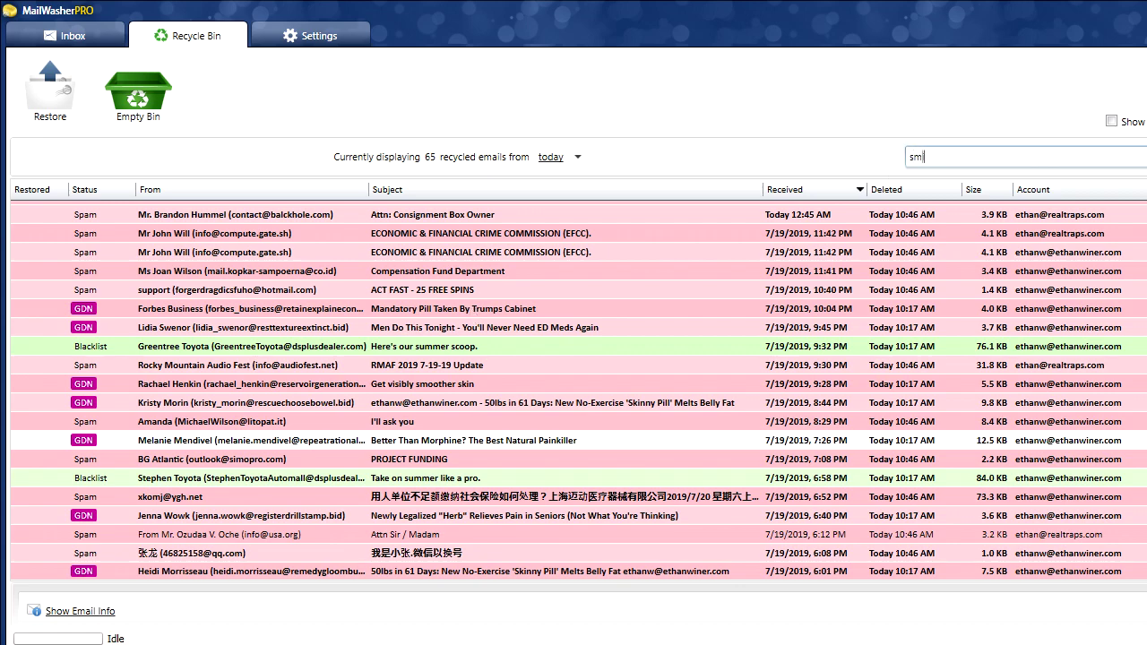
pyautogui.press('Return')
pyautogui.press('BackSpace')
pyautogui.press('BackSpace')
pyautogui.press('BackSpace')
pyautogui.press('BackSpace')
pyautogui.press('BackSpace')
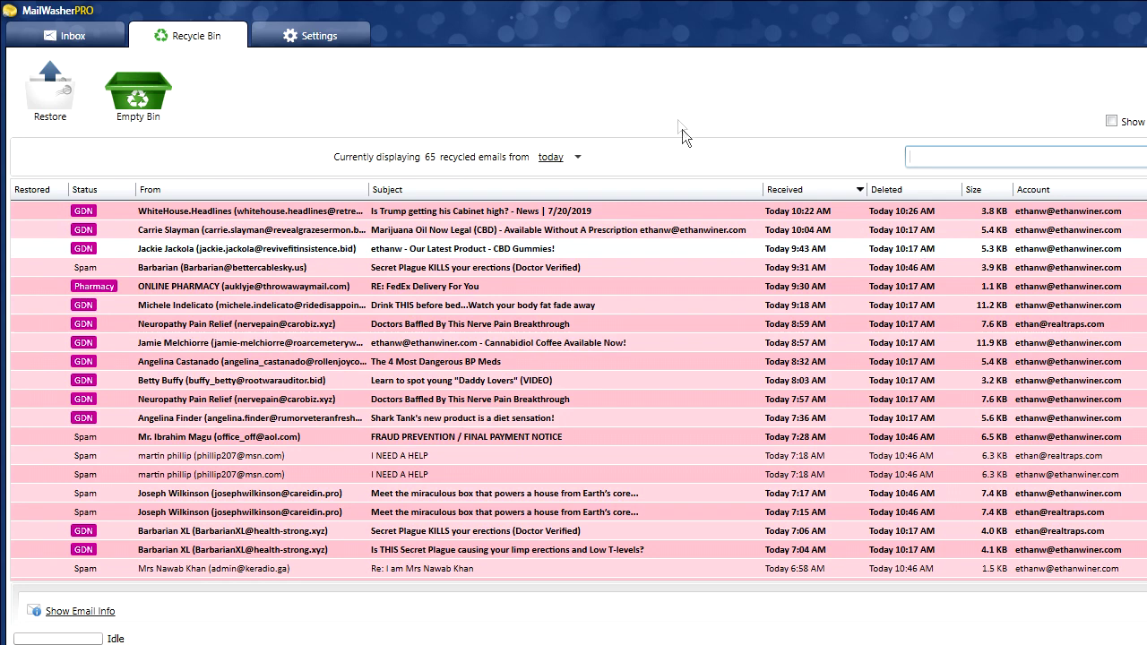
# Review the Checking Mail, Notifications, Recycle Bin and Spam Tools settings.
pyautogui.click(314, 35)
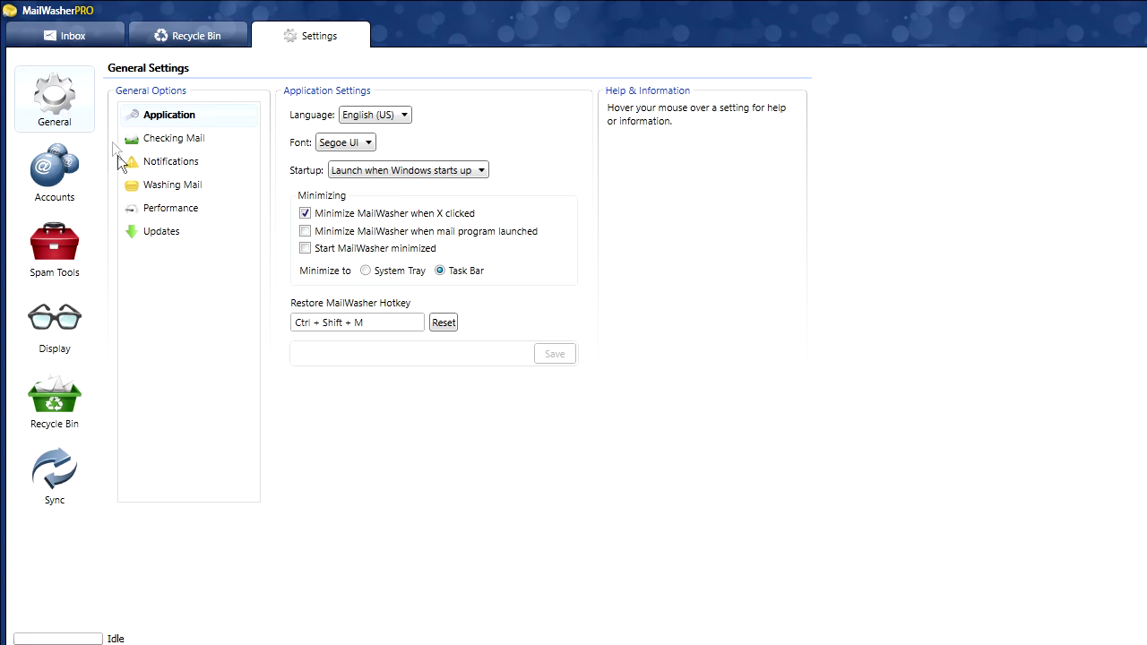
pyautogui.click(179, 139)
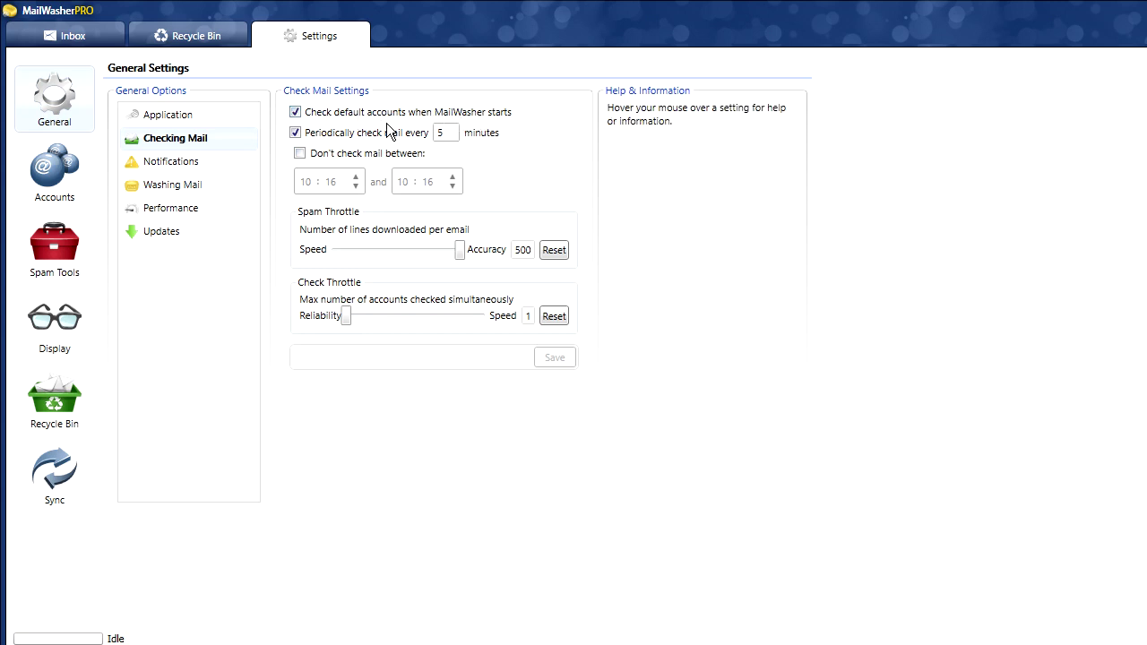
pyautogui.click(211, 165)
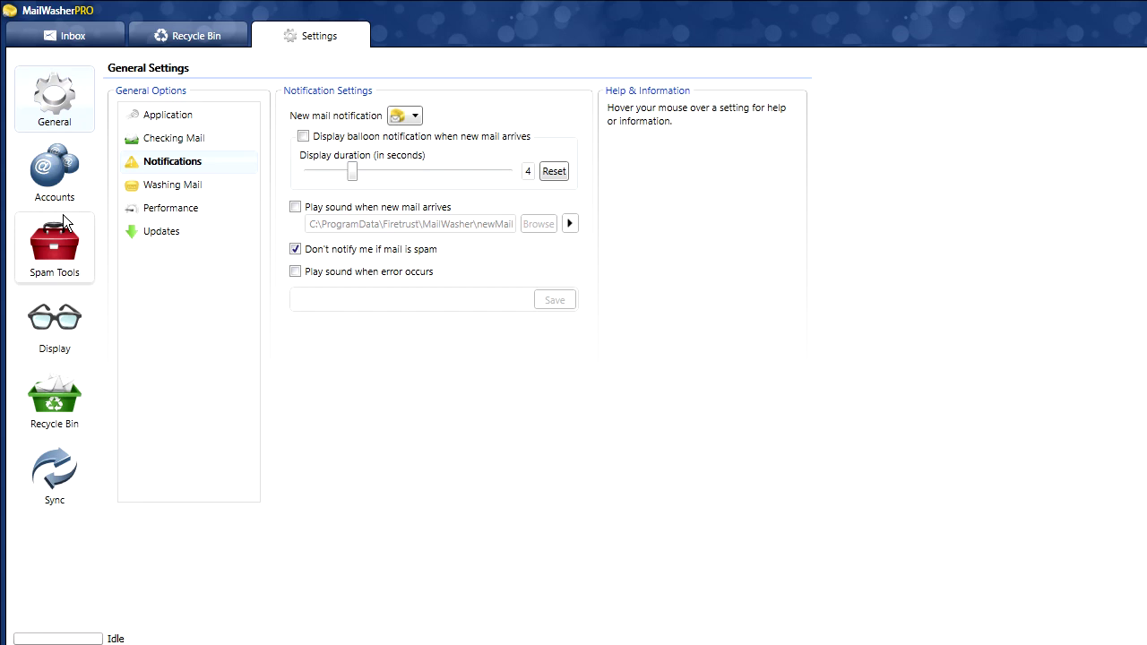
pyautogui.click(50, 399)
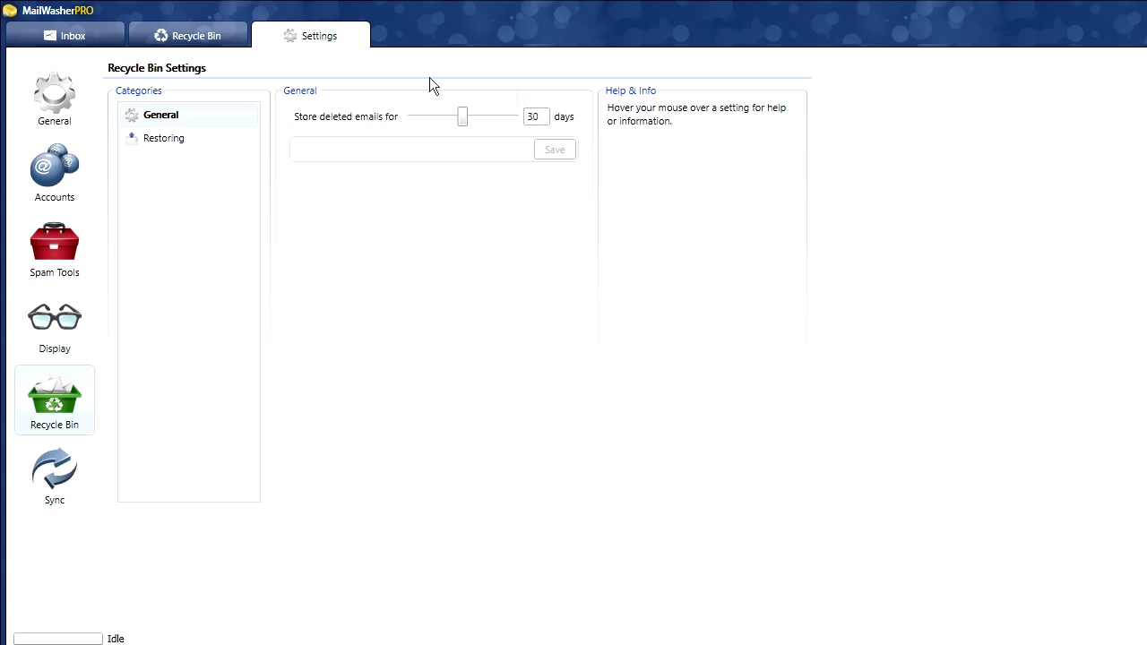
pyautogui.click(56, 247)
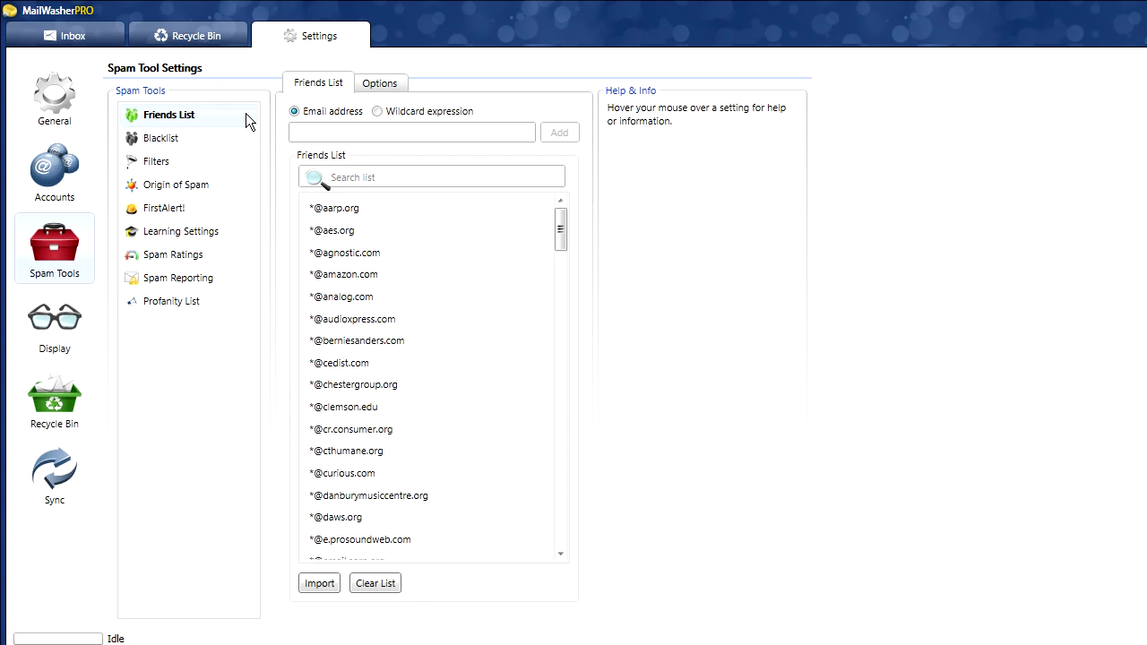
# Return to the inbox and select the Audio Science Review (ASR) Forum message.
pyautogui.click(81, 30)
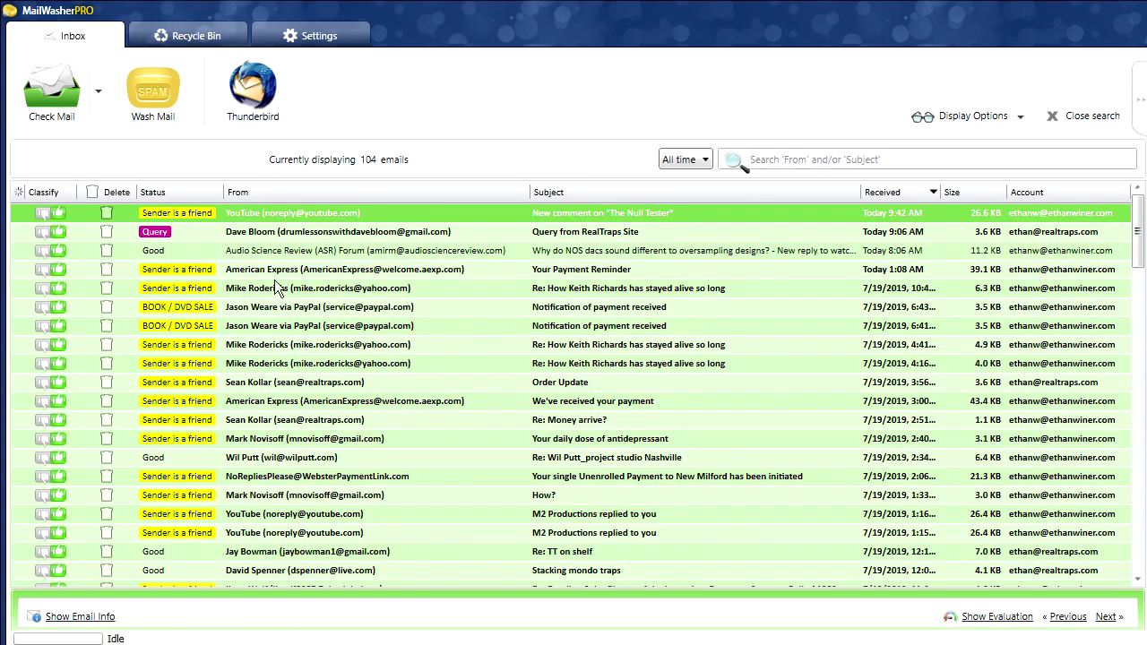
pyautogui.click(286, 255)
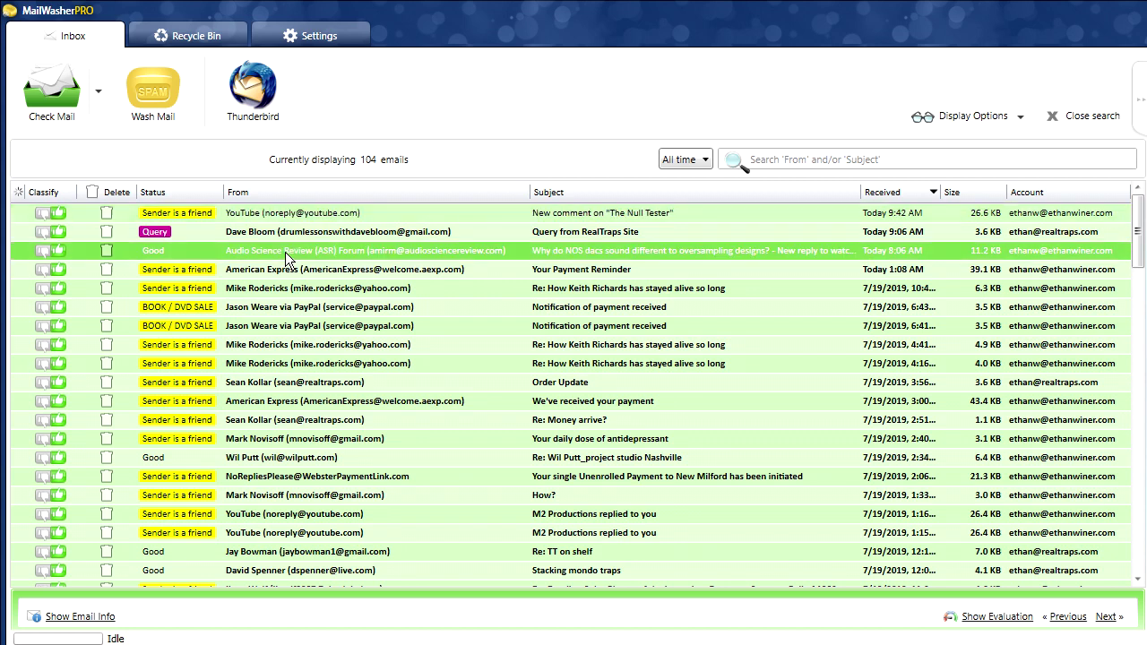